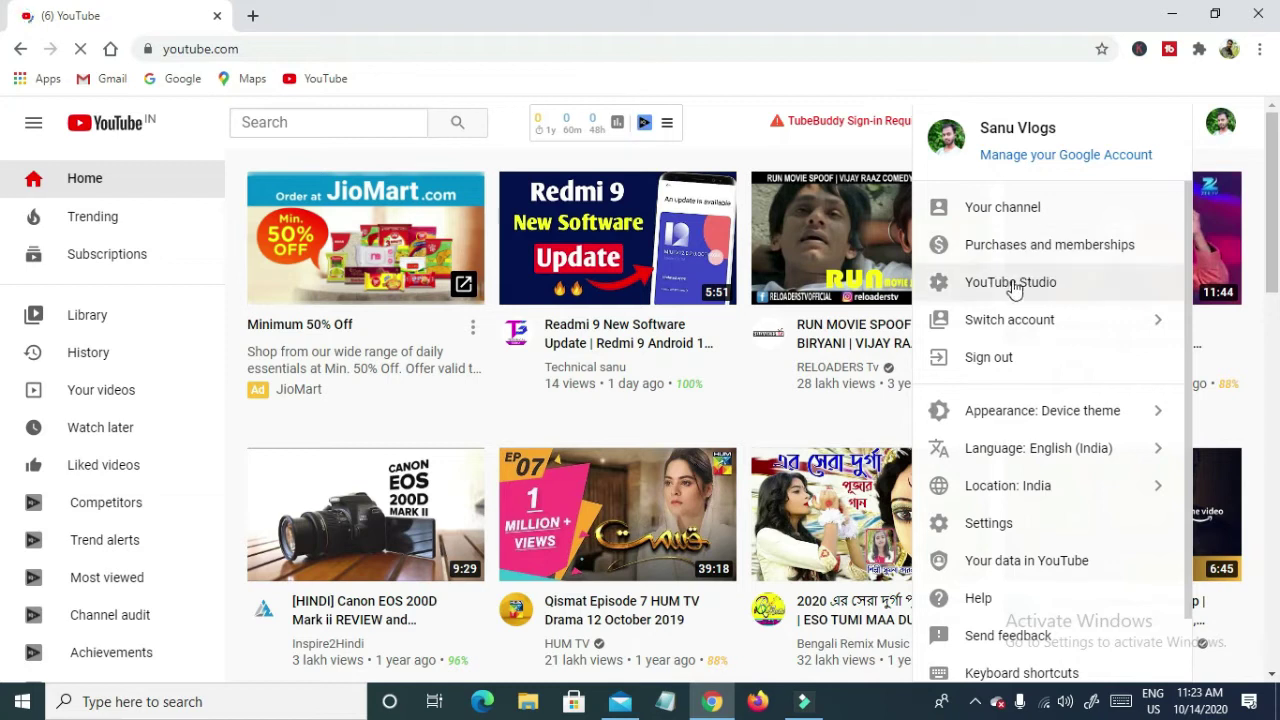
- Go to YouTube Studio, view the channel's page, and open its profile picture for editing in the Branding settings
{"action": "left_click", "coordinate": [1006, 286]}
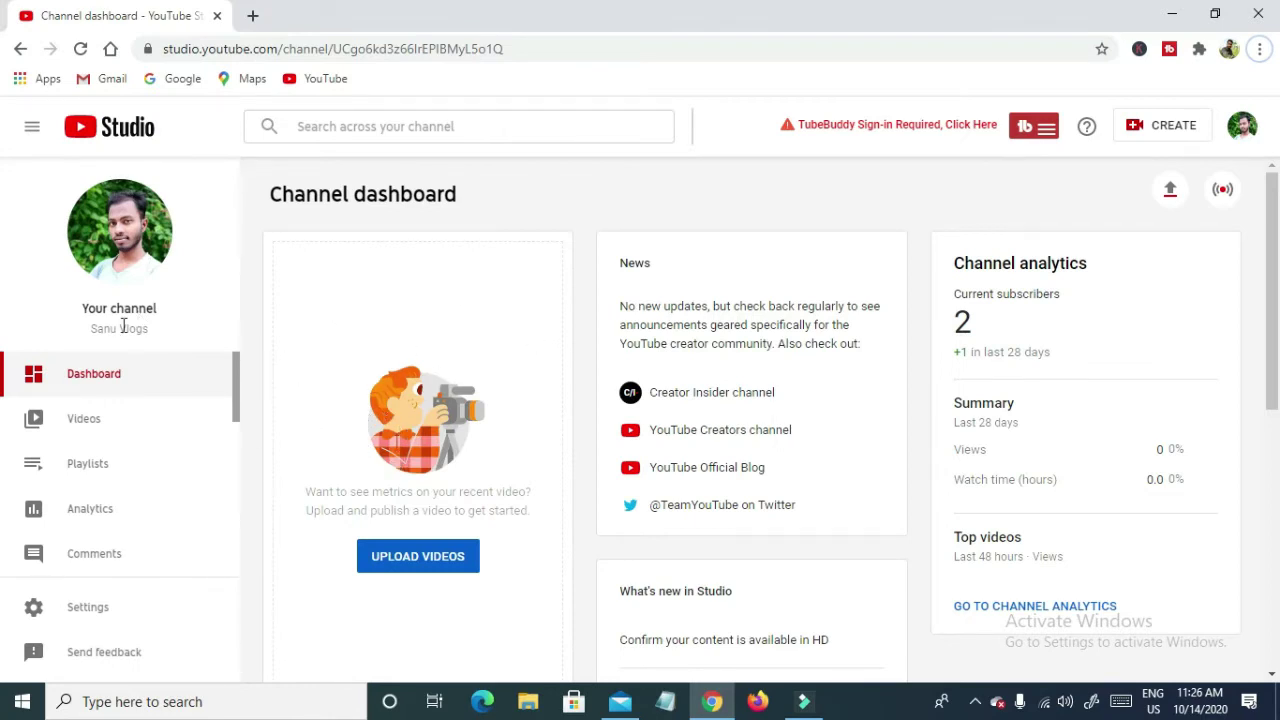
{"action": "left_click", "coordinate": [120, 240]}
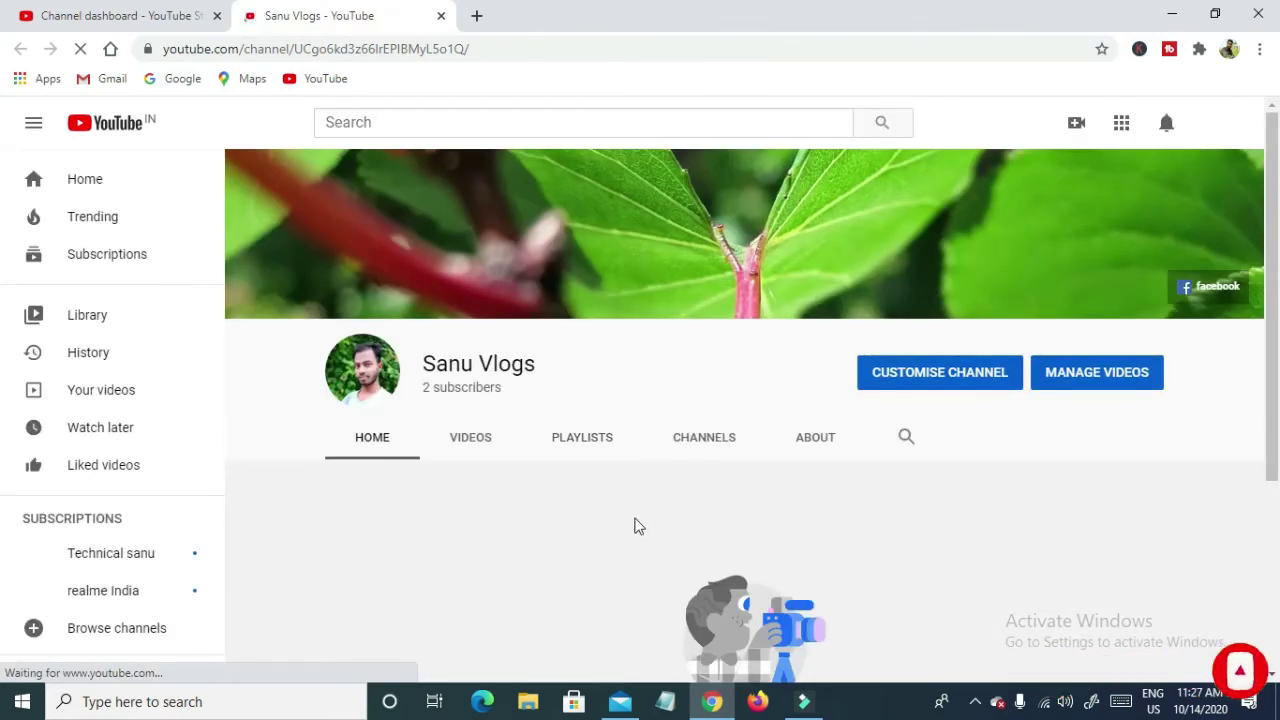
{"action": "left_click", "coordinate": [364, 377]}
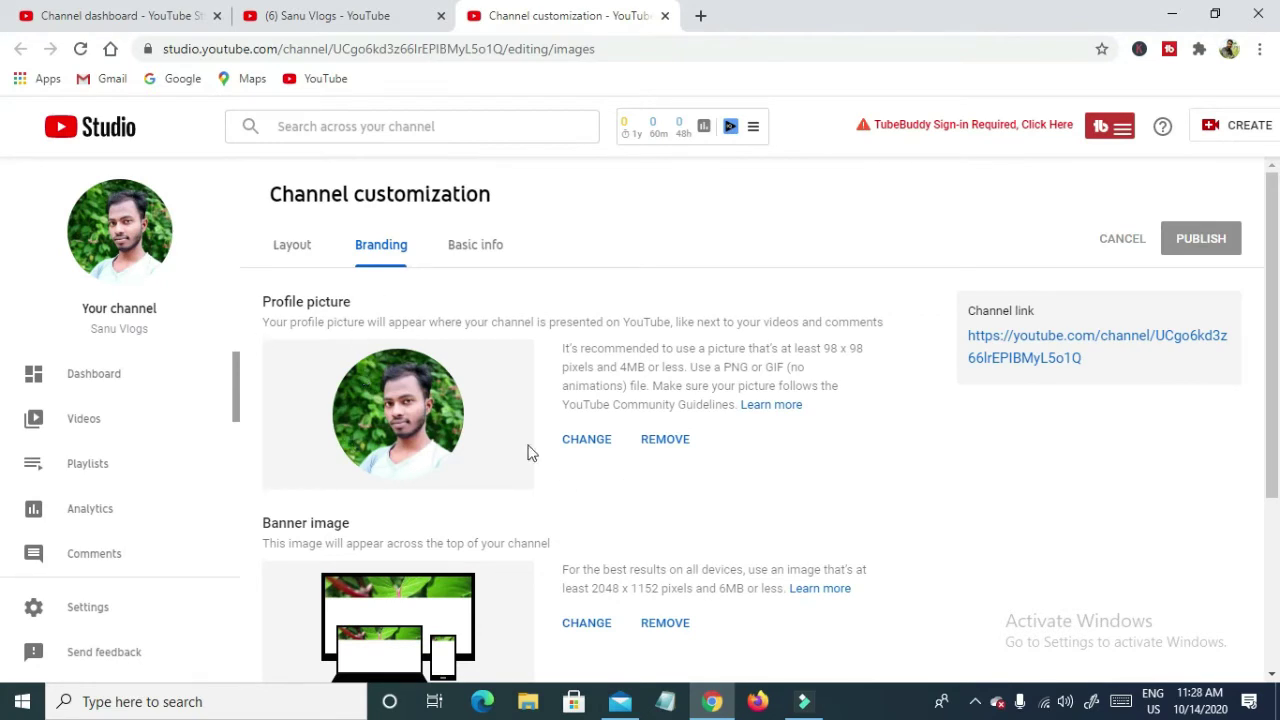
- Remove the channel's current profile picture and banner image from the Branding settings
{"action": "scroll", "coordinate": [512, 442], "scroll_direction": "down", "scroll_amount": 2}
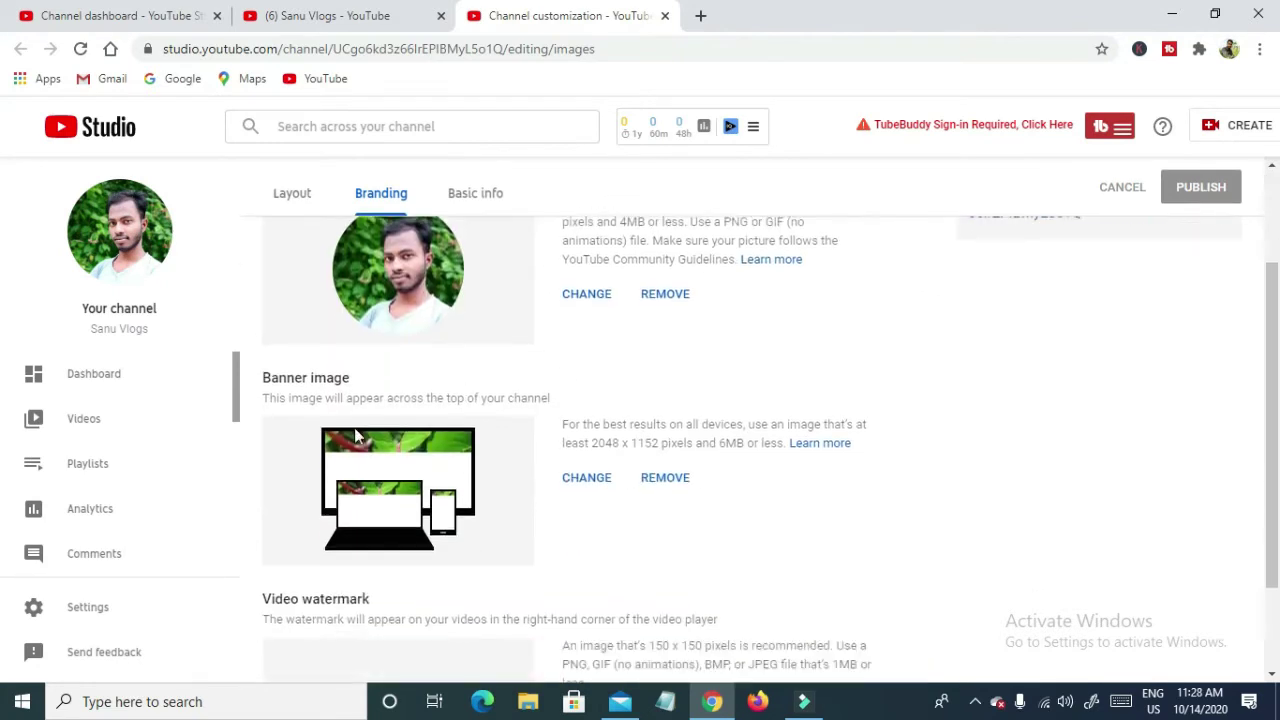
{"action": "scroll", "coordinate": [381, 352], "scroll_direction": "down", "scroll_amount": 1}
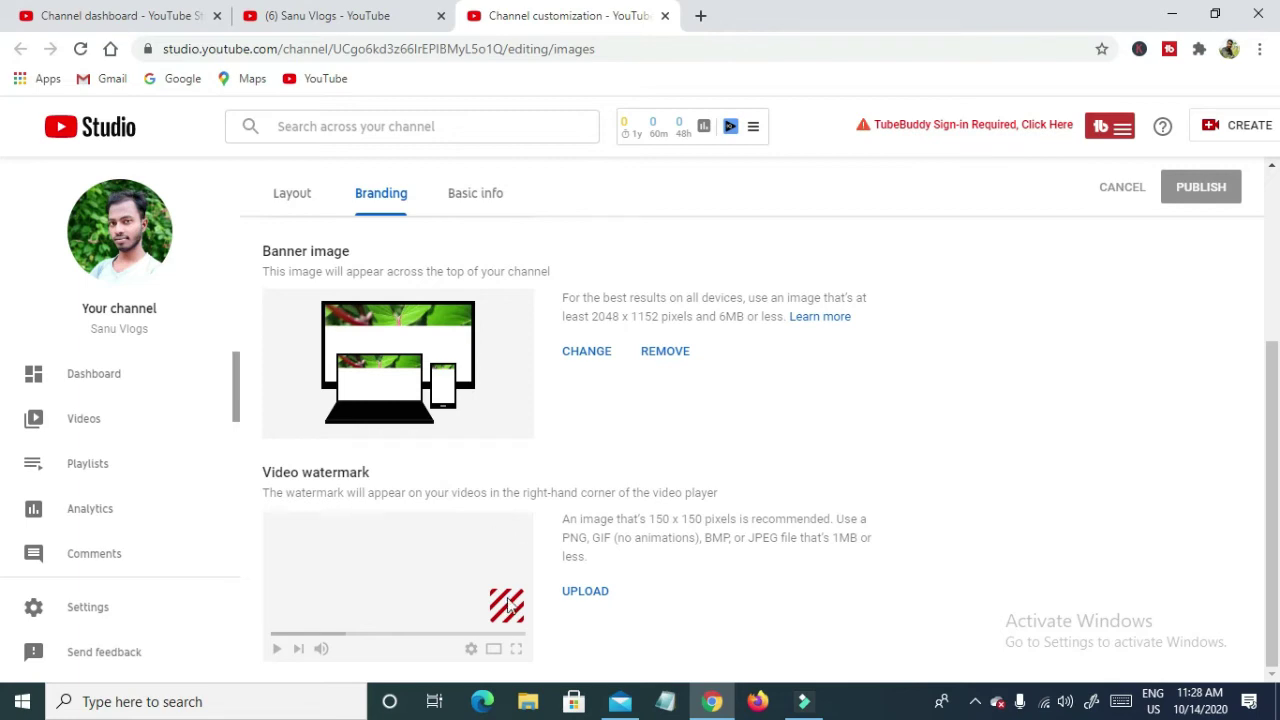
{"action": "scroll", "coordinate": [465, 616], "scroll_direction": "up", "scroll_amount": 2}
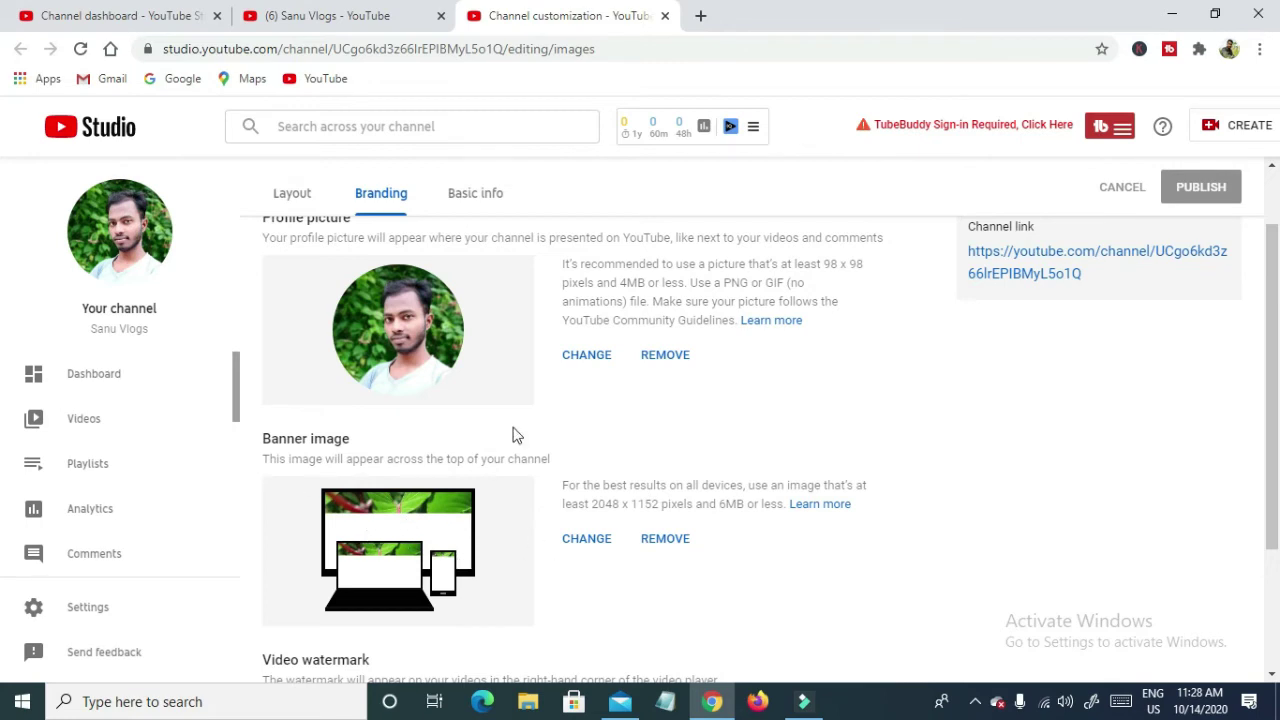
{"action": "scroll", "coordinate": [500, 425], "scroll_direction": "up", "scroll_amount": 2}
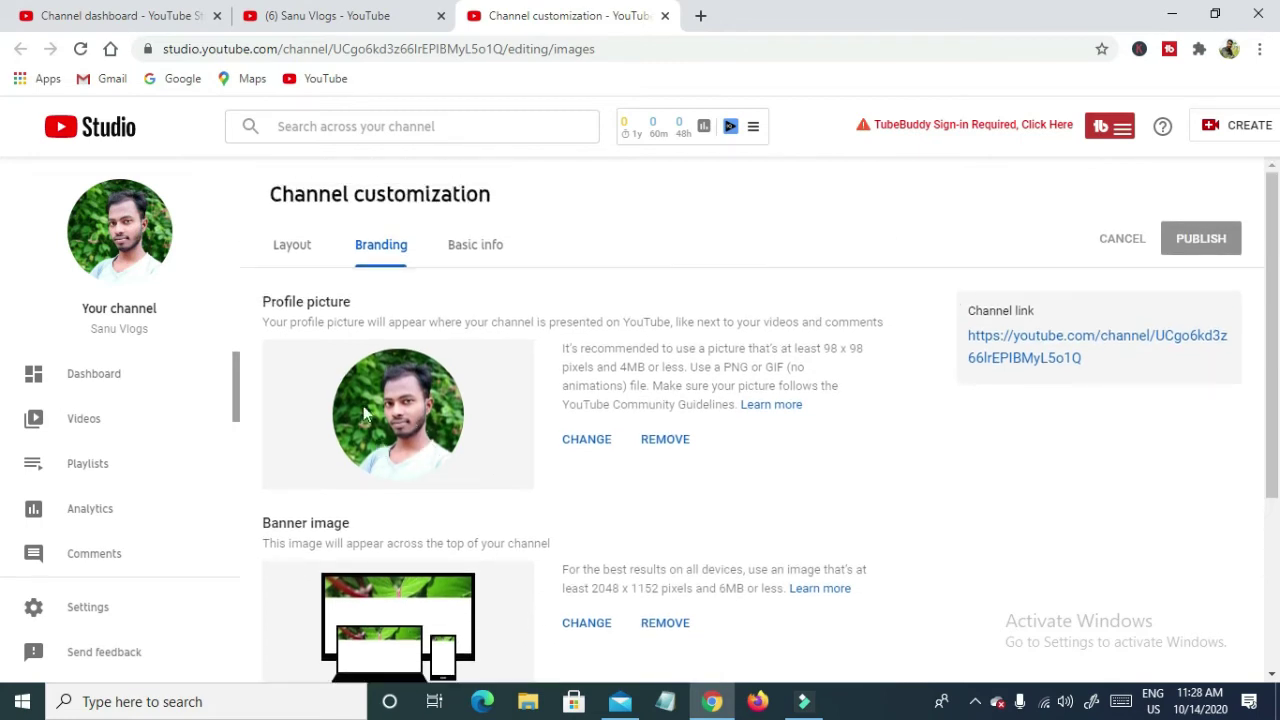
{"action": "left_click", "coordinate": [670, 441]}
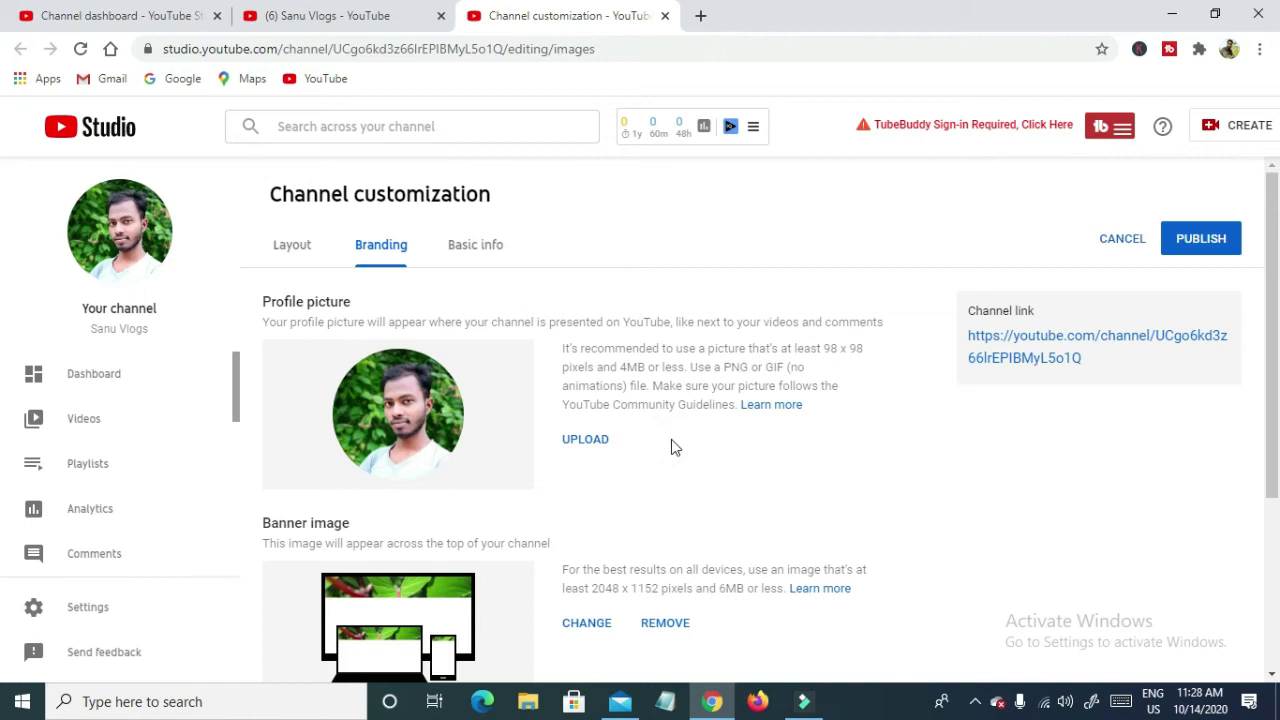
{"action": "left_click", "coordinate": [668, 622]}
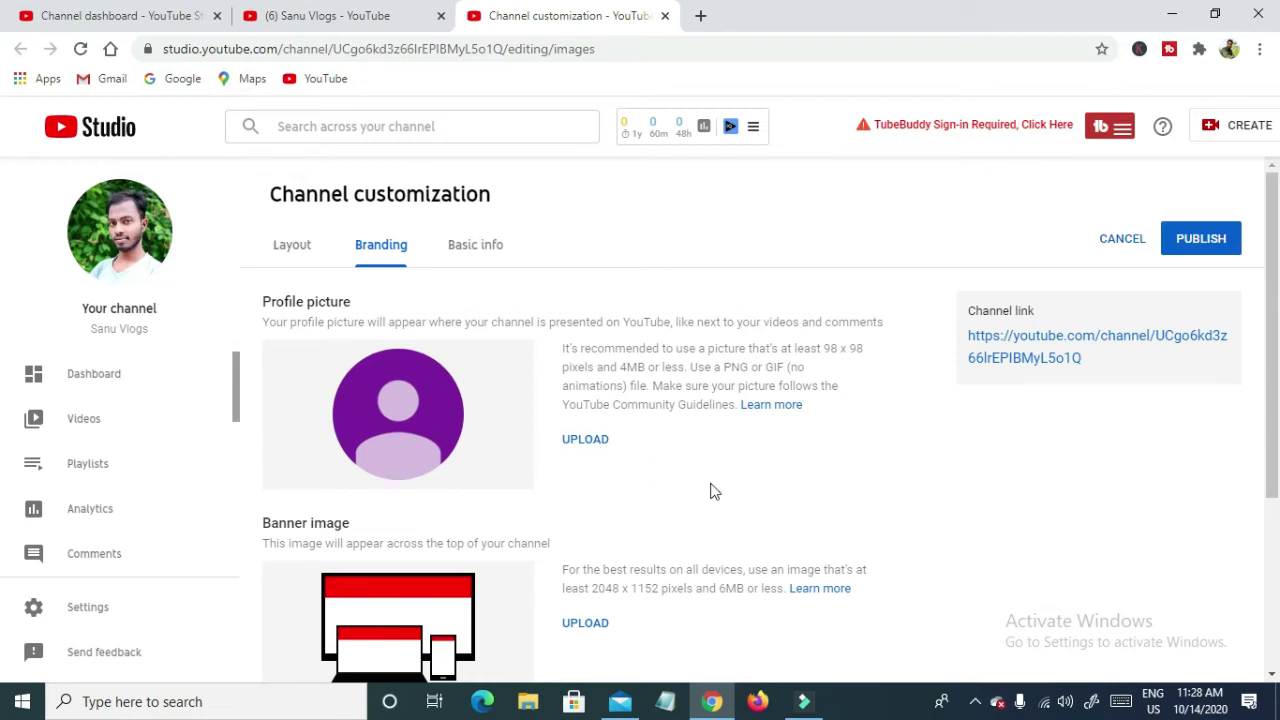
- Upload the Desktop file "WhatsApp Image 2020-10-08 at 3.13.14 PM" as the profile picture
{"action": "left_click", "coordinate": [588, 446]}
{"action": "left_click", "coordinate": [588, 446]}
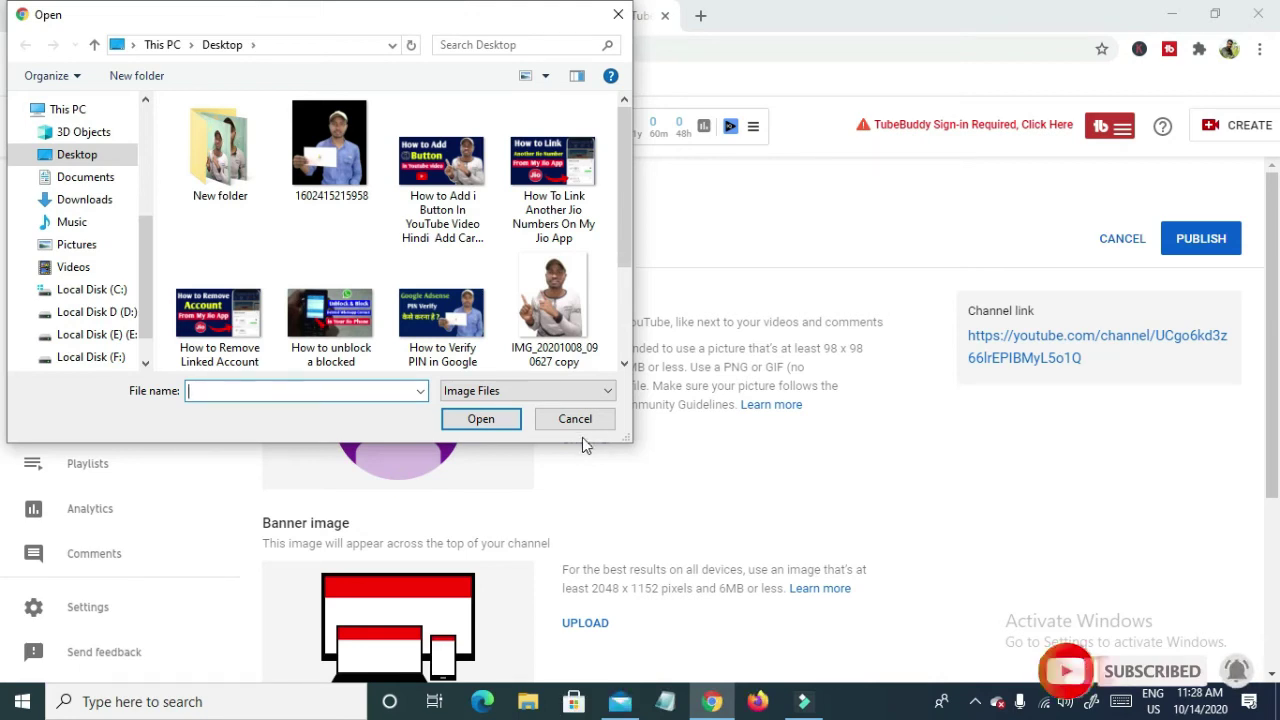
{"action": "left_click_drag", "start_coordinate": [624, 175], "coordinate": [600, 283]}
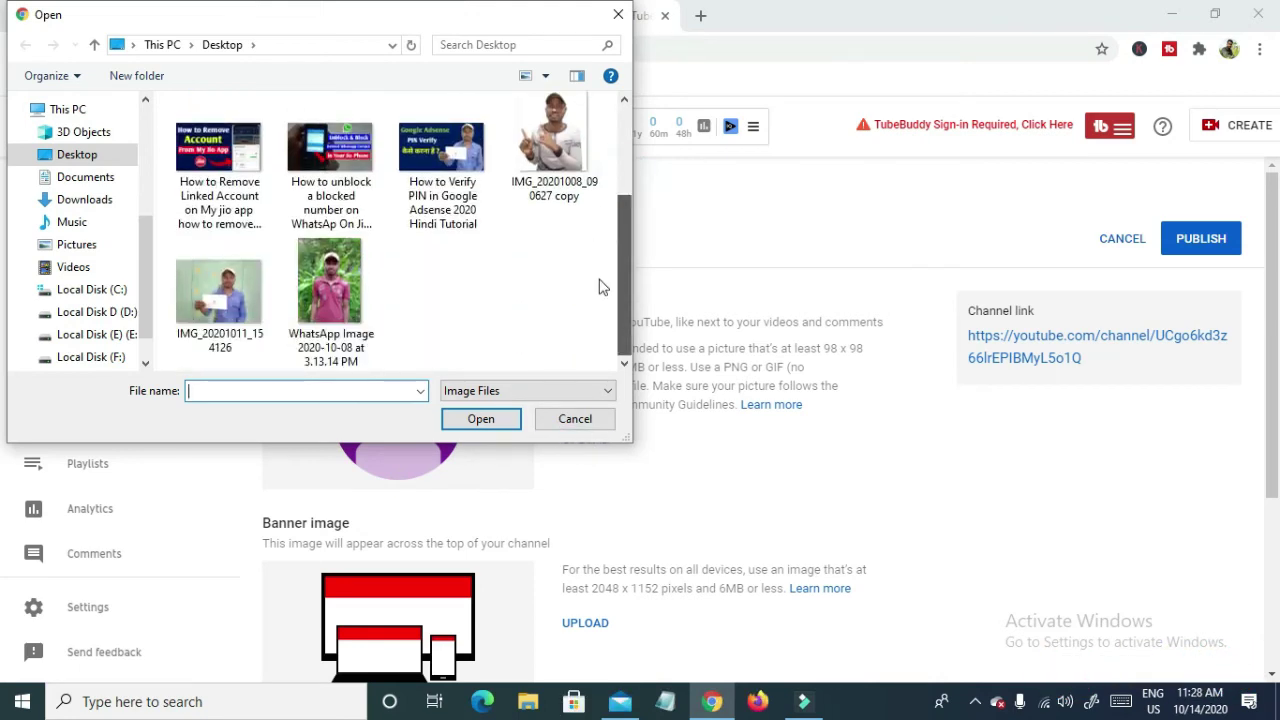
{"action": "left_click", "coordinate": [324, 288]}
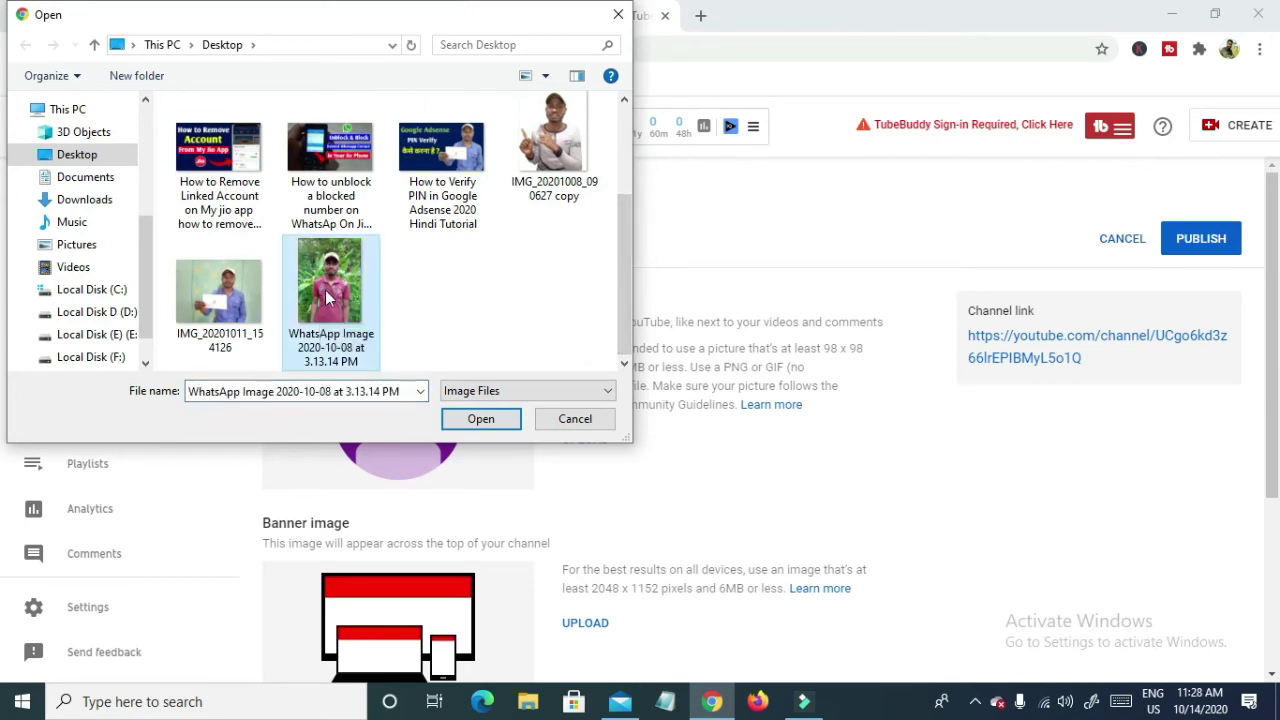
{"action": "left_click", "coordinate": [479, 419]}
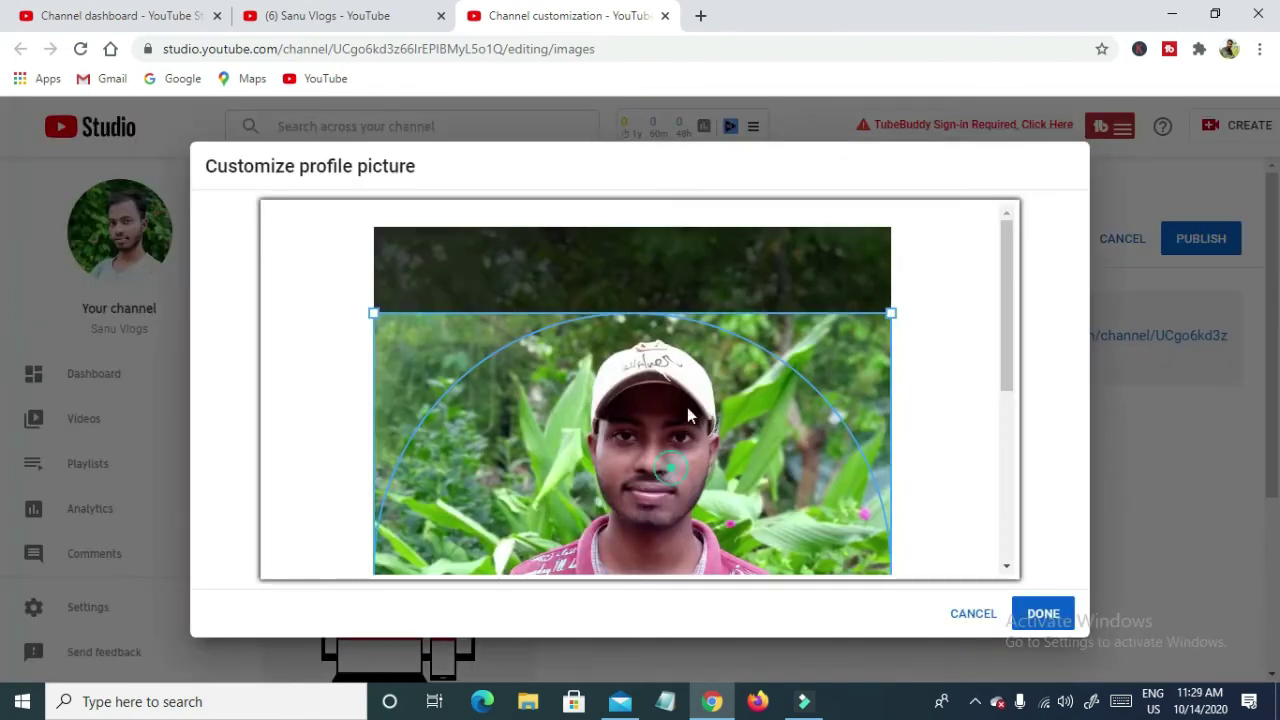
- Position the profile picture's crop frame around the head and upper body and apply the crop
{"action": "left_click_drag", "start_coordinate": [688, 412], "coordinate": [739, 397]}
{"action": "left_click", "coordinate": [1010, 275]}
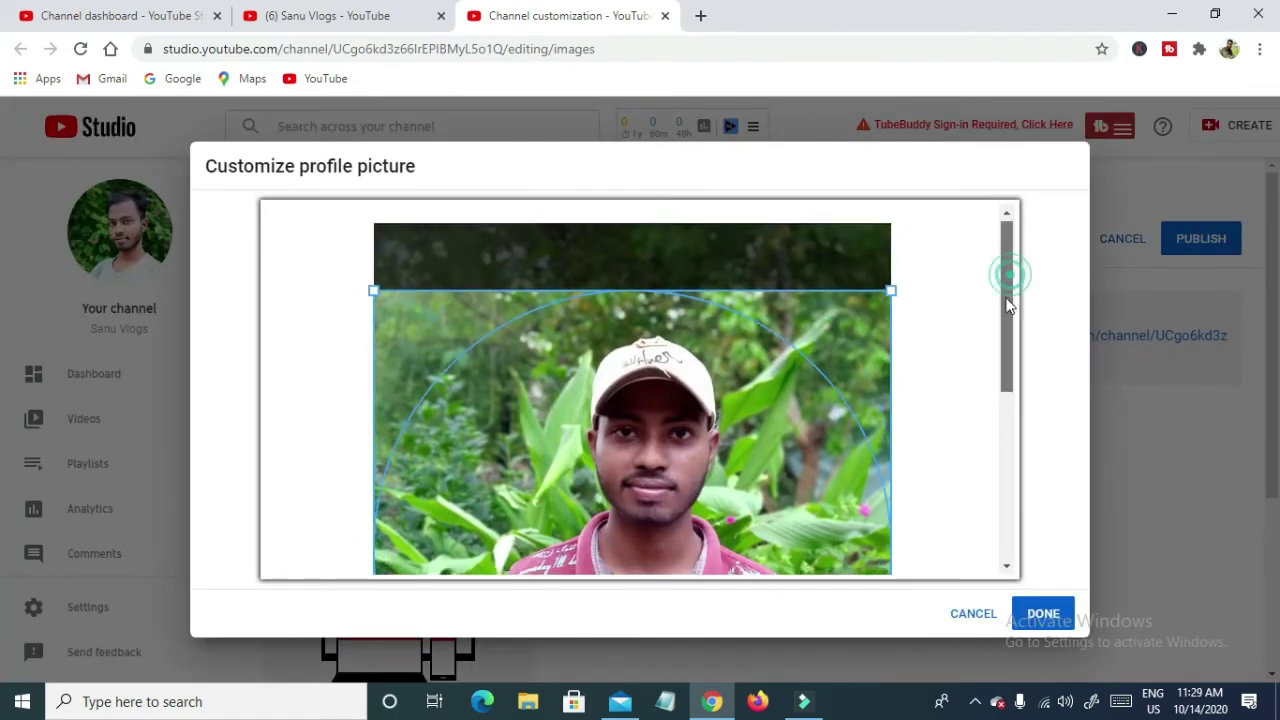
{"action": "scroll", "coordinate": [999, 344], "scroll_direction": "down", "scroll_amount": 3}
{"action": "scroll", "coordinate": [988, 321], "scroll_direction": "up", "scroll_amount": 2}
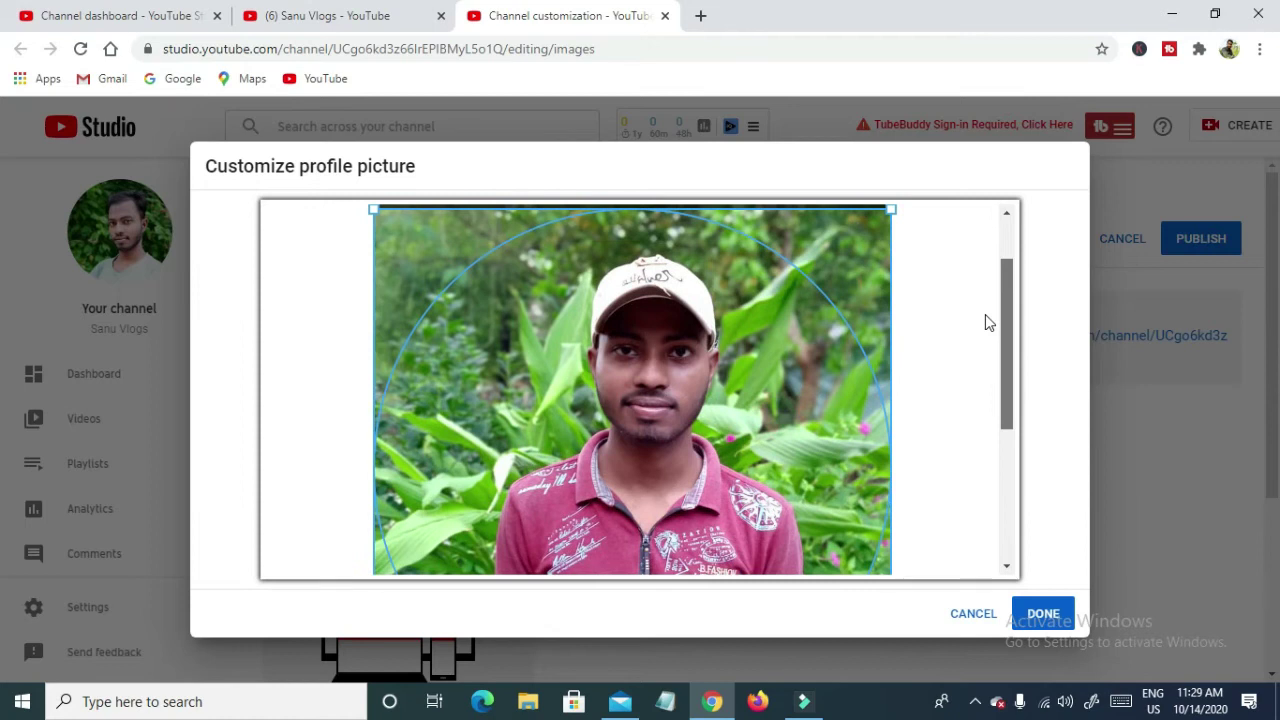
{"action": "left_click_drag", "start_coordinate": [808, 311], "coordinate": [828, 264]}
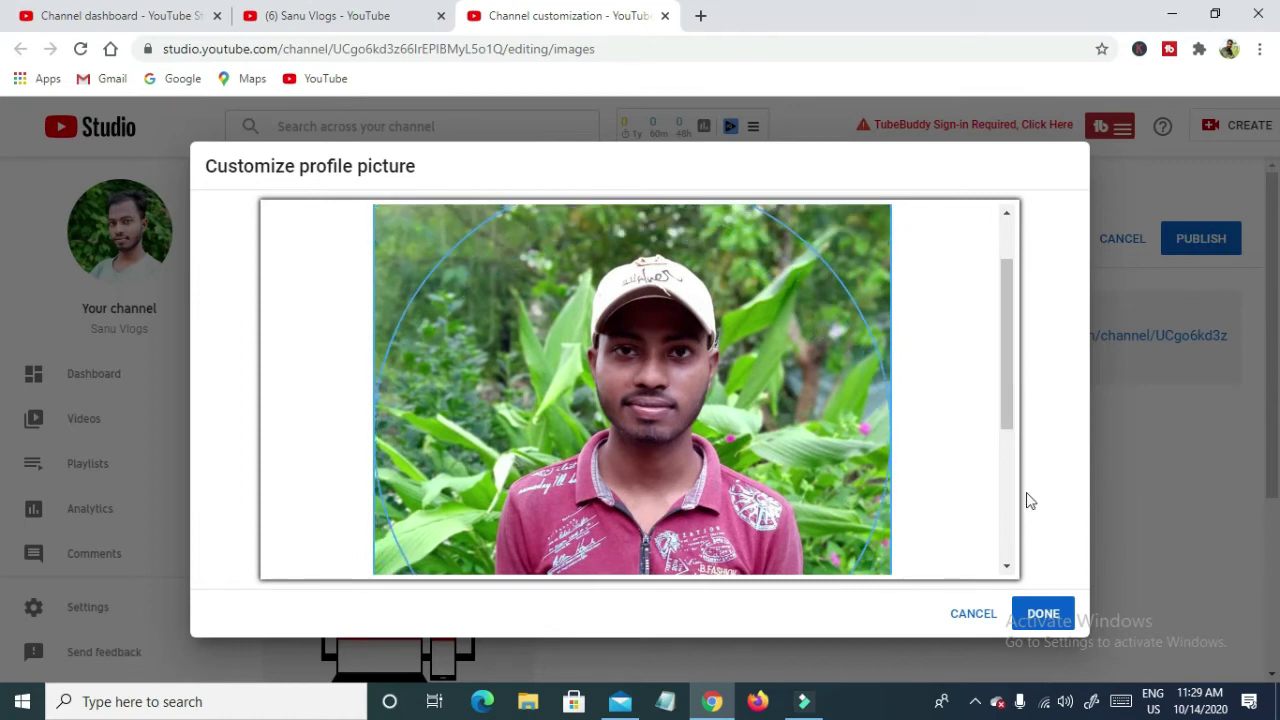
{"action": "left_click", "coordinate": [1050, 614]}
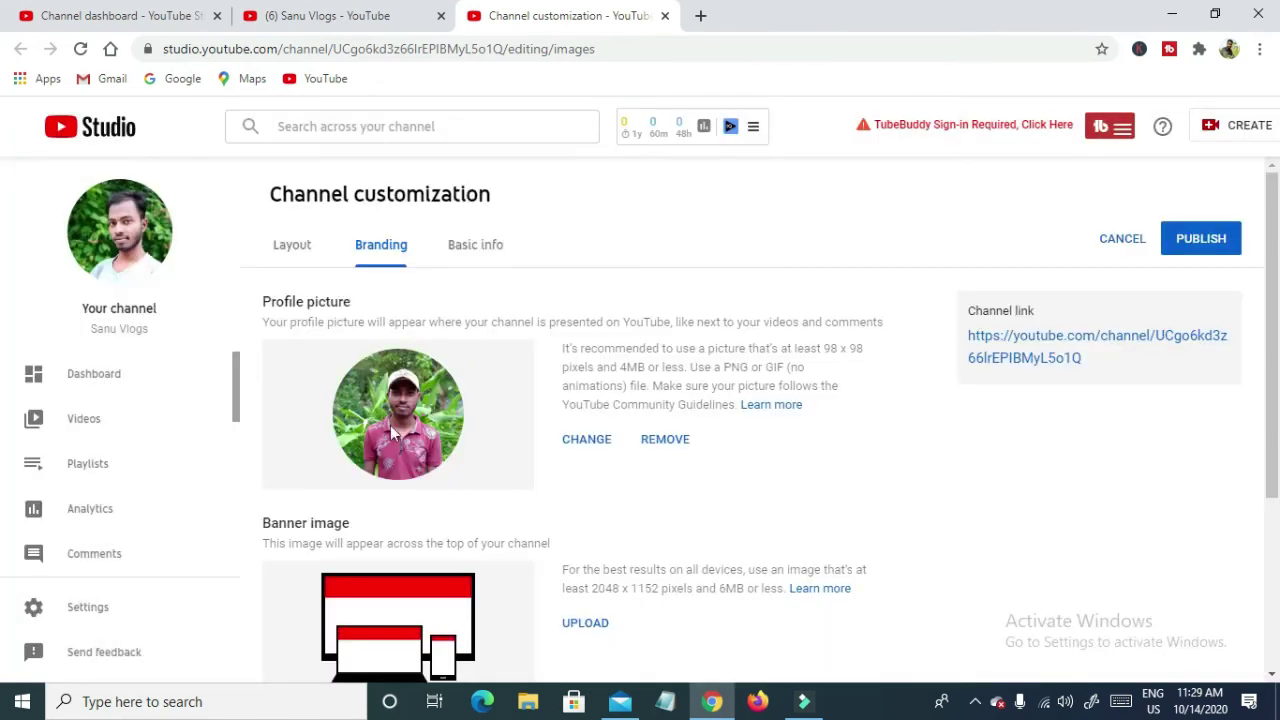
{"action": "scroll", "coordinate": [399, 411], "scroll_direction": "down", "scroll_amount": 2}
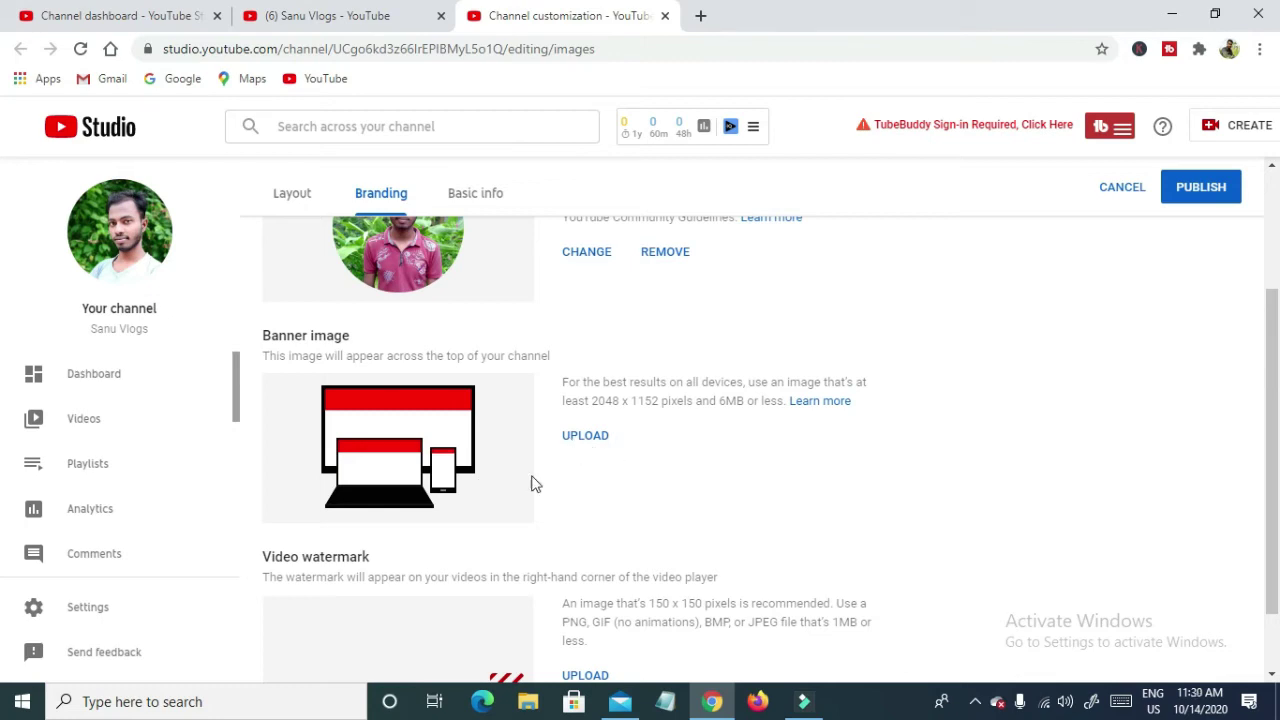
{"action": "scroll", "coordinate": [532, 484], "scroll_direction": "down", "scroll_amount": 1}
{"action": "scroll", "coordinate": [532, 484], "scroll_direction": "up", "scroll_amount": 3}
{"action": "left_click", "coordinate": [586, 547]}
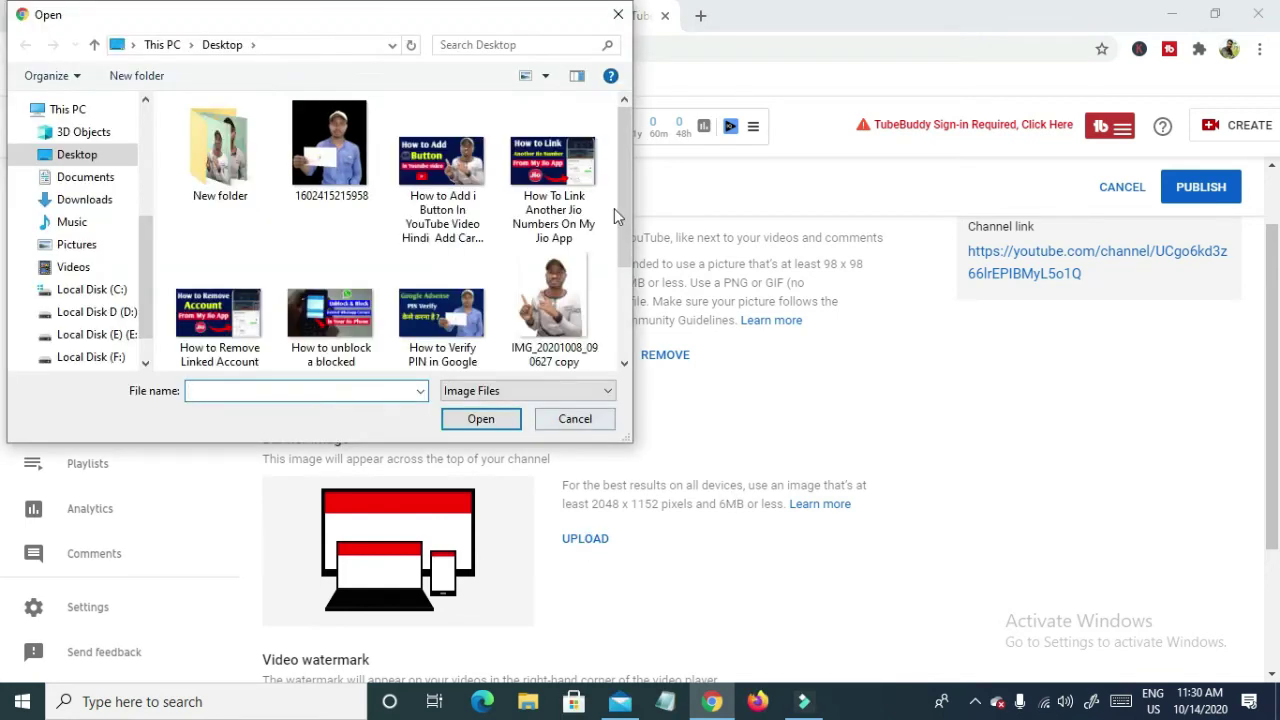
{"action": "left_click_drag", "start_coordinate": [620, 161], "coordinate": [644, 275]}
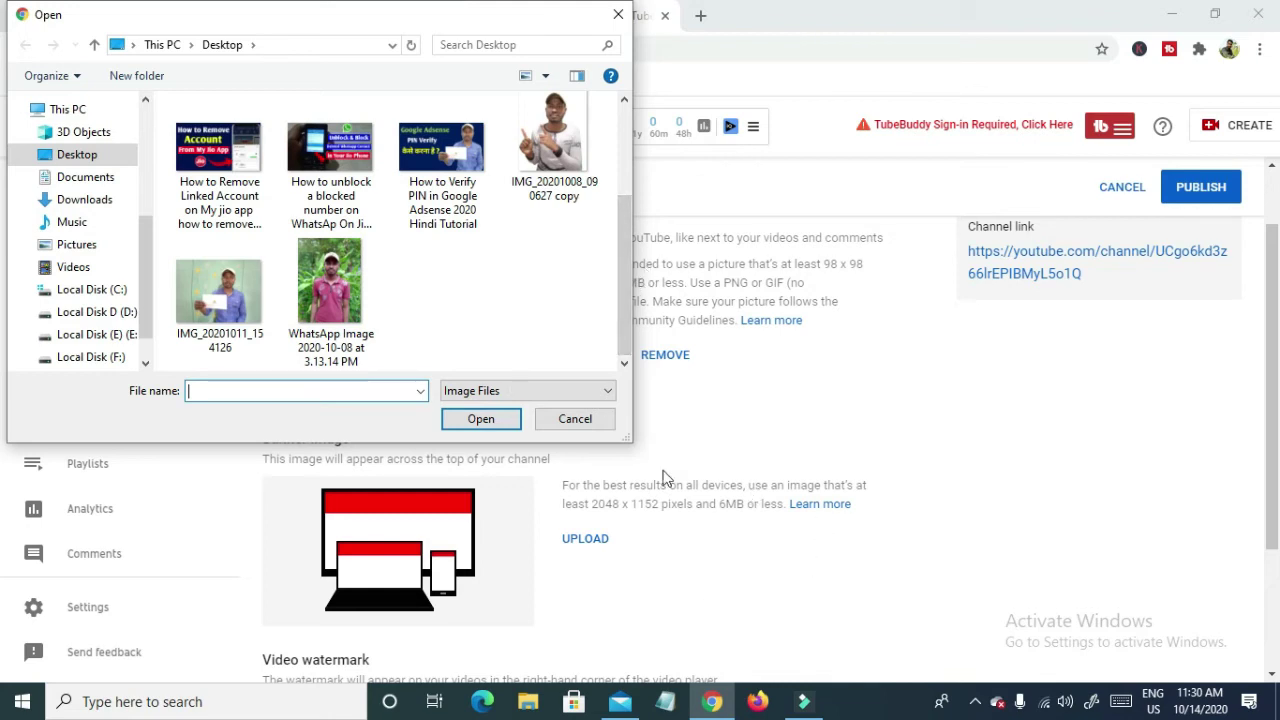
{"action": "left_click", "coordinate": [586, 427]}
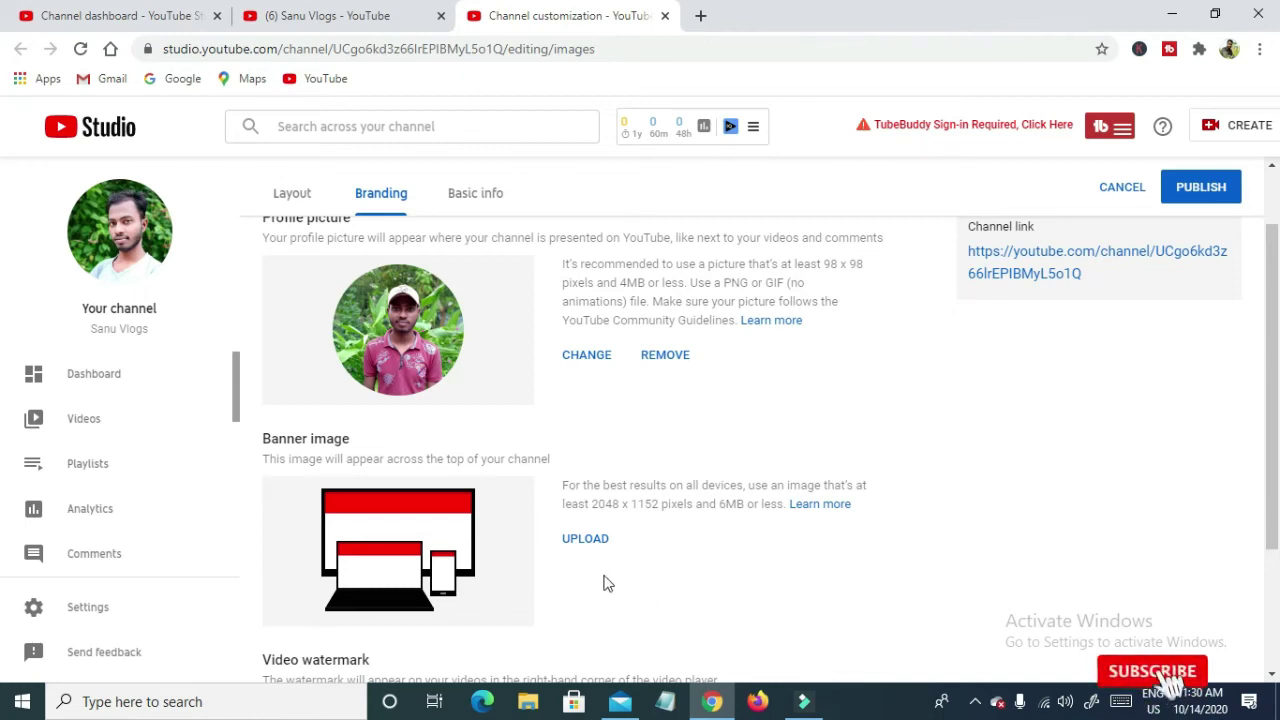
- Upload the Desktop image IMG_20201011_154126 as the channel's banner image
{"action": "left_click", "coordinate": [588, 538]}
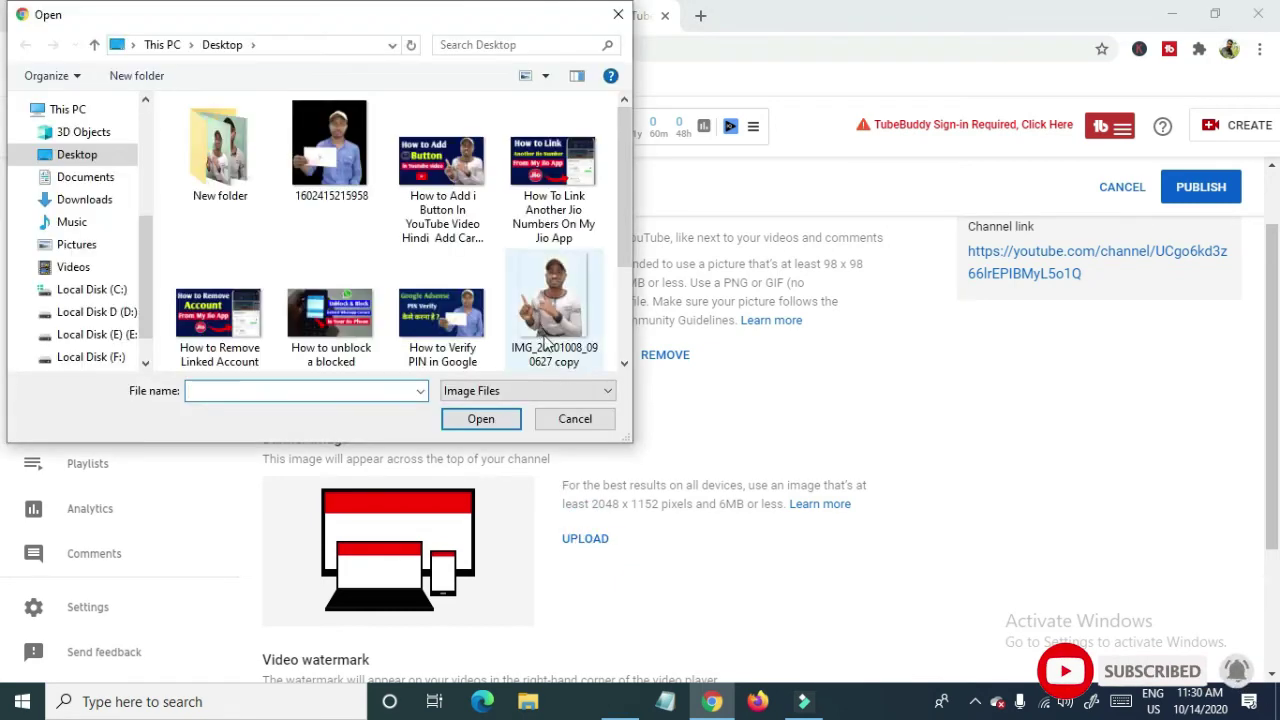
{"action": "left_click", "coordinate": [626, 218]}
{"action": "left_click_drag", "start_coordinate": [626, 243], "coordinate": [606, 349]}
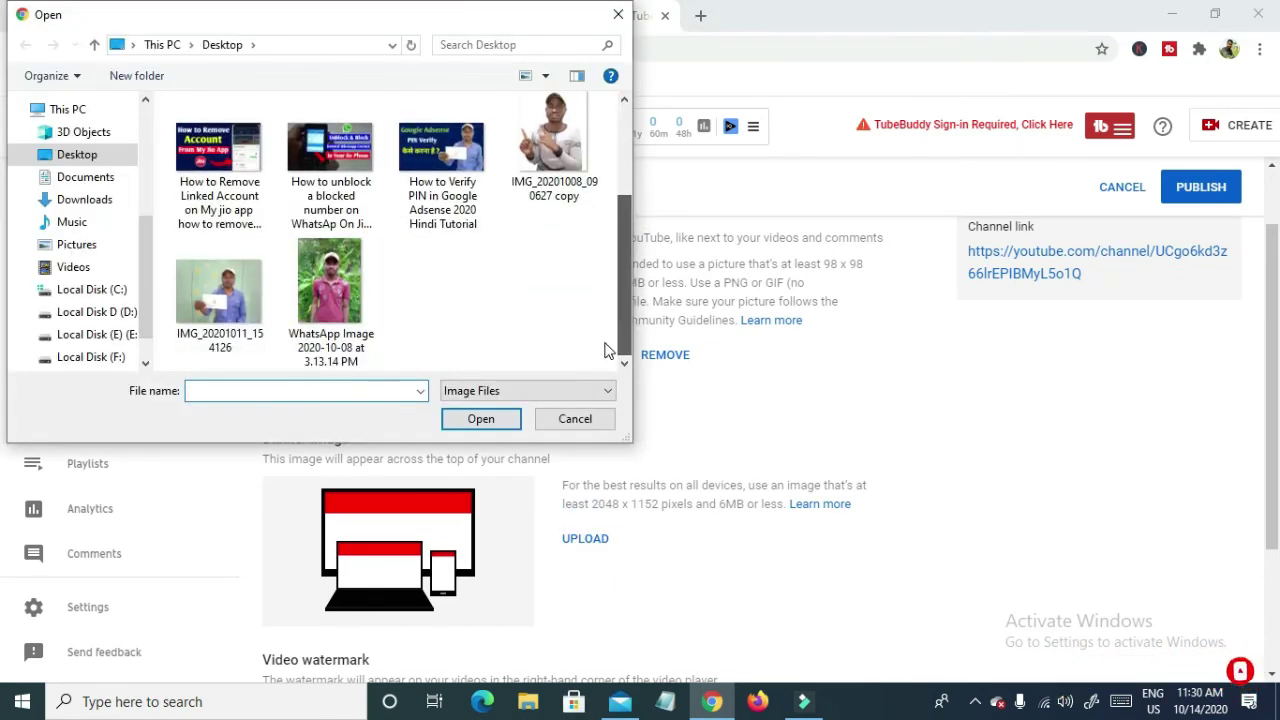
{"action": "double_click", "coordinate": [226, 312]}
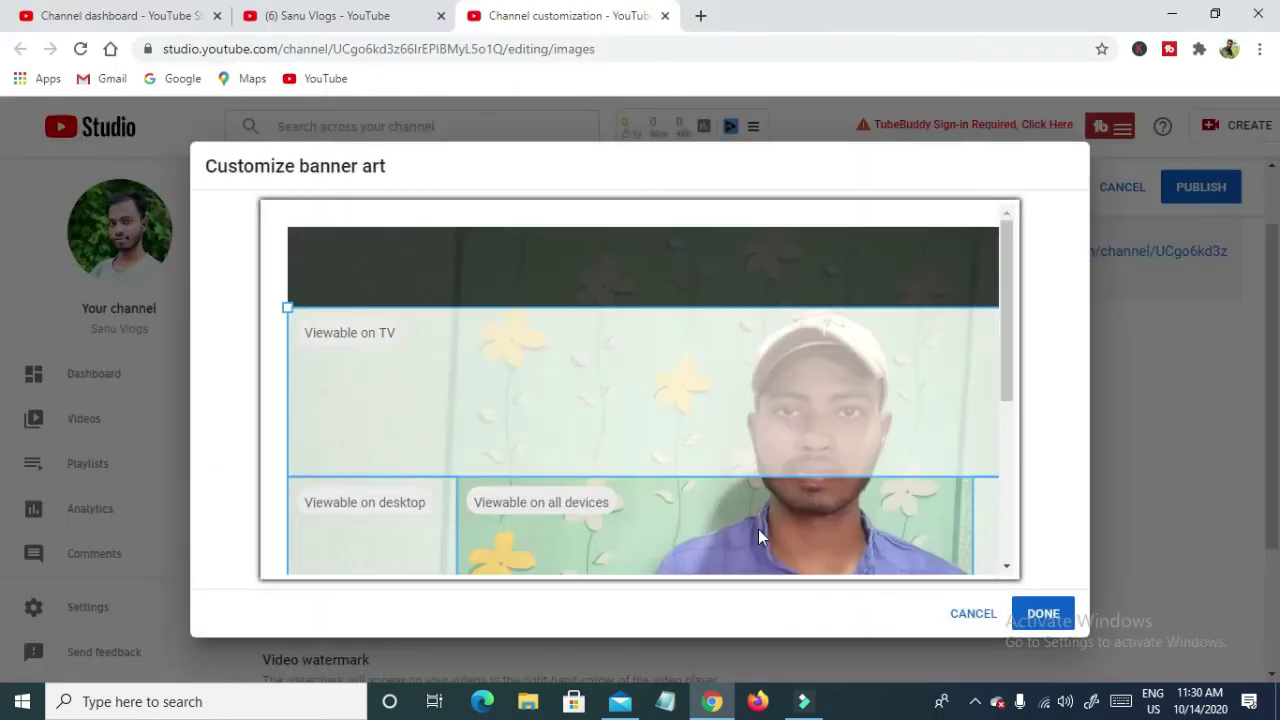
- Shrink the banner's crop frame, position it over the Google AdSense card in the photo, and apply the crop
{"action": "left_click_drag", "start_coordinate": [758, 537], "coordinate": [775, 333]}
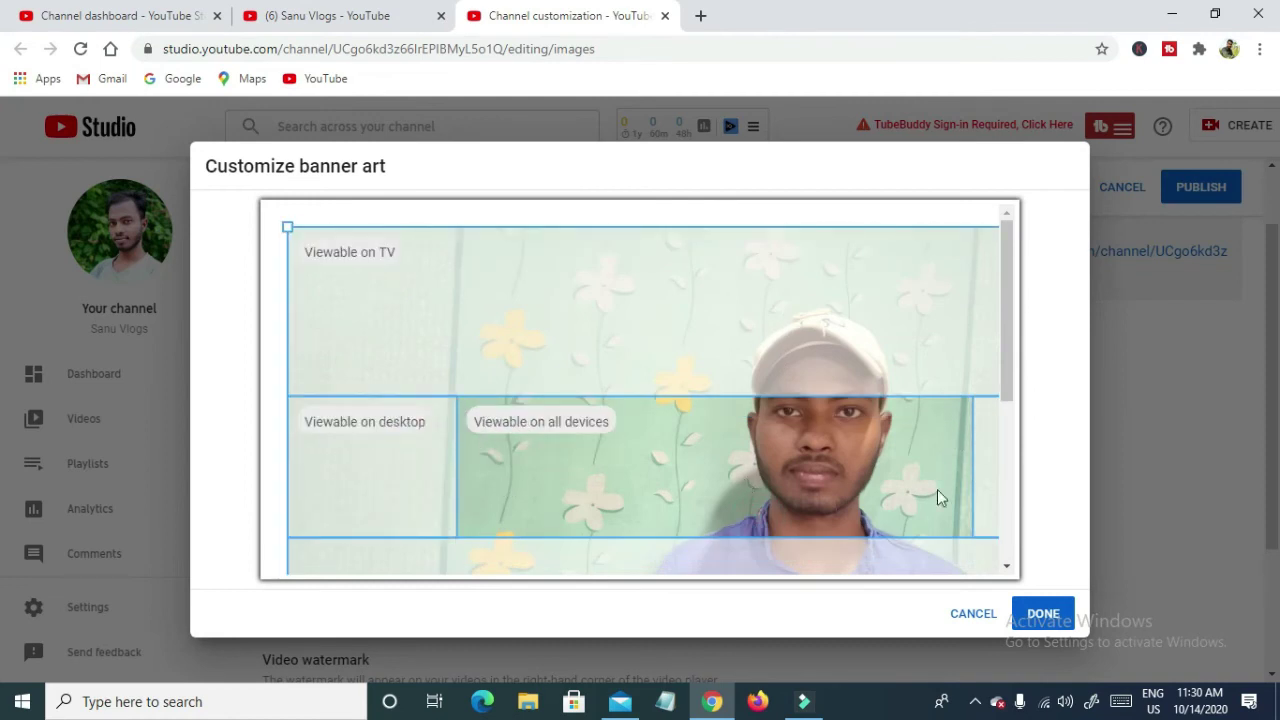
{"action": "left_click", "coordinate": [753, 488]}
{"action": "left_click_drag", "start_coordinate": [773, 387], "coordinate": [760, 570]}
{"action": "left_click_drag", "start_coordinate": [779, 343], "coordinate": [791, 184]}
{"action": "left_click_drag", "start_coordinate": [287, 227], "coordinate": [572, 530]}
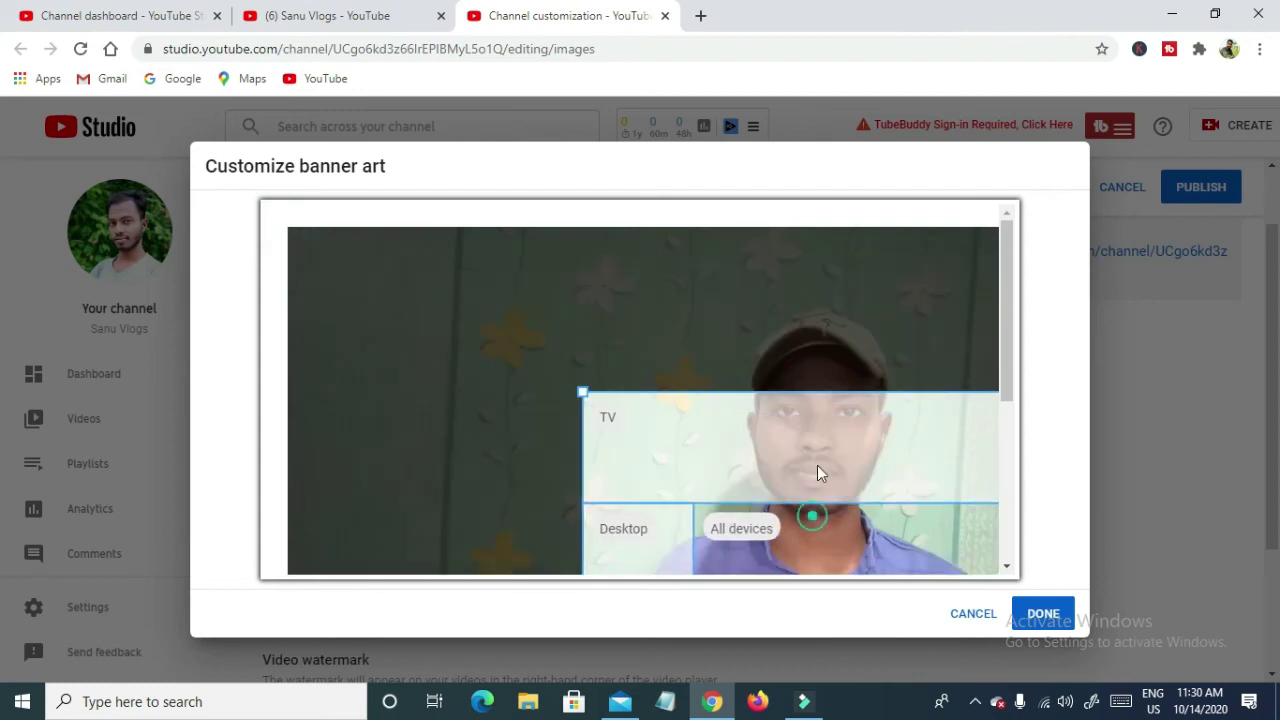
{"action": "left_click_drag", "start_coordinate": [817, 473], "coordinate": [829, 251]}
{"action": "scroll", "coordinate": [843, 374], "scroll_direction": "down", "scroll_amount": 2}
{"action": "left_click_drag", "start_coordinate": [843, 374], "coordinate": [767, 391]}
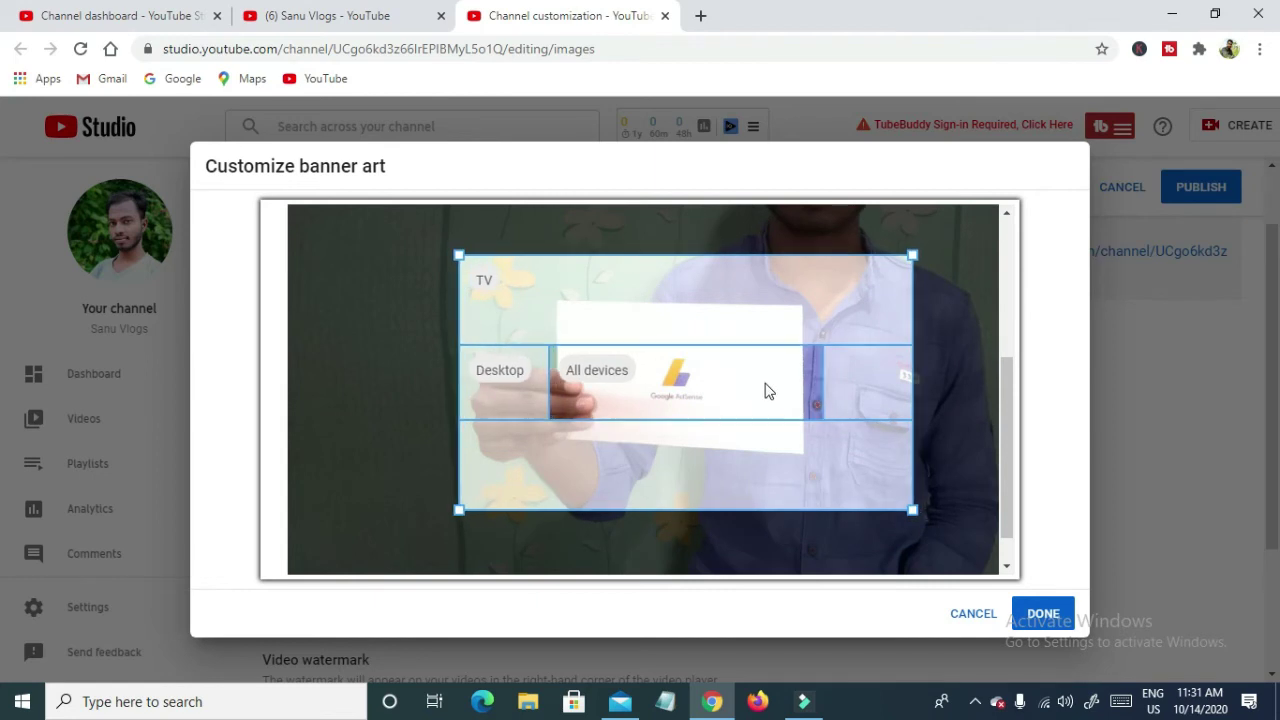
{"action": "left_click", "coordinate": [911, 255]}
{"action": "left_click", "coordinate": [1047, 614]}
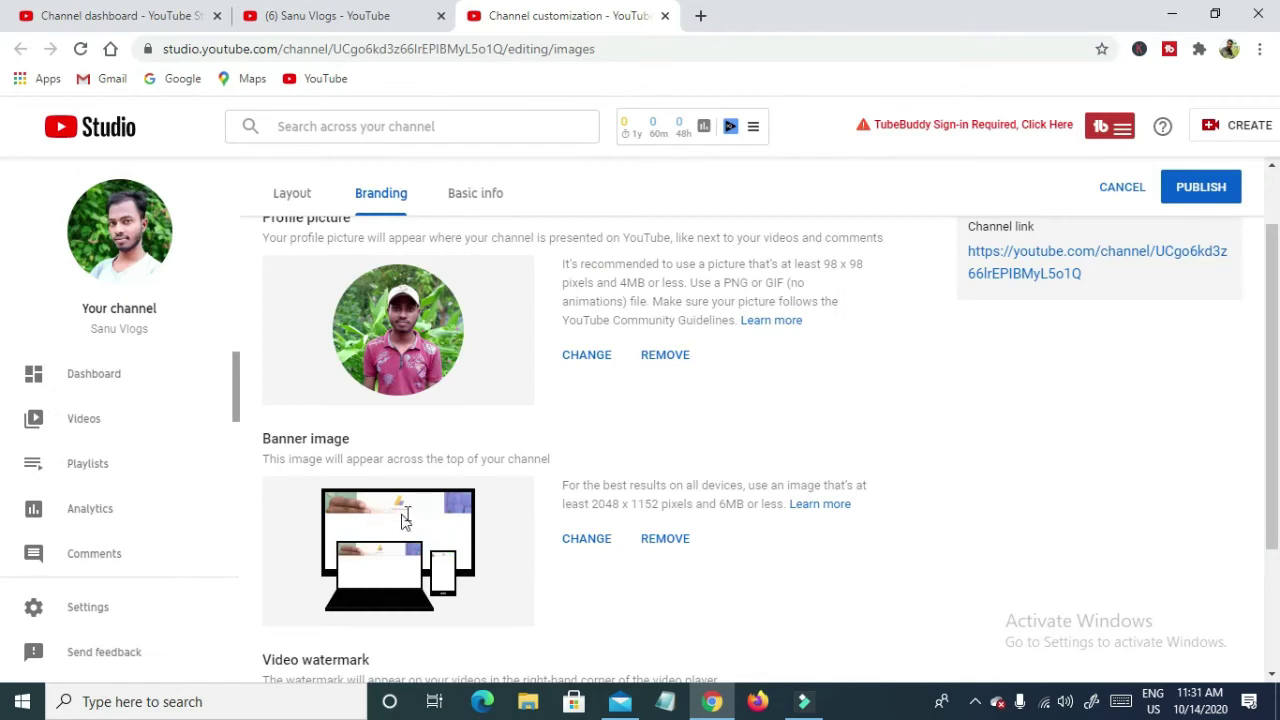
- Publish the new profile picture and banner image after reviewing the Branding sections
{"action": "scroll", "coordinate": [430, 500], "scroll_direction": "down", "scroll_amount": 2}
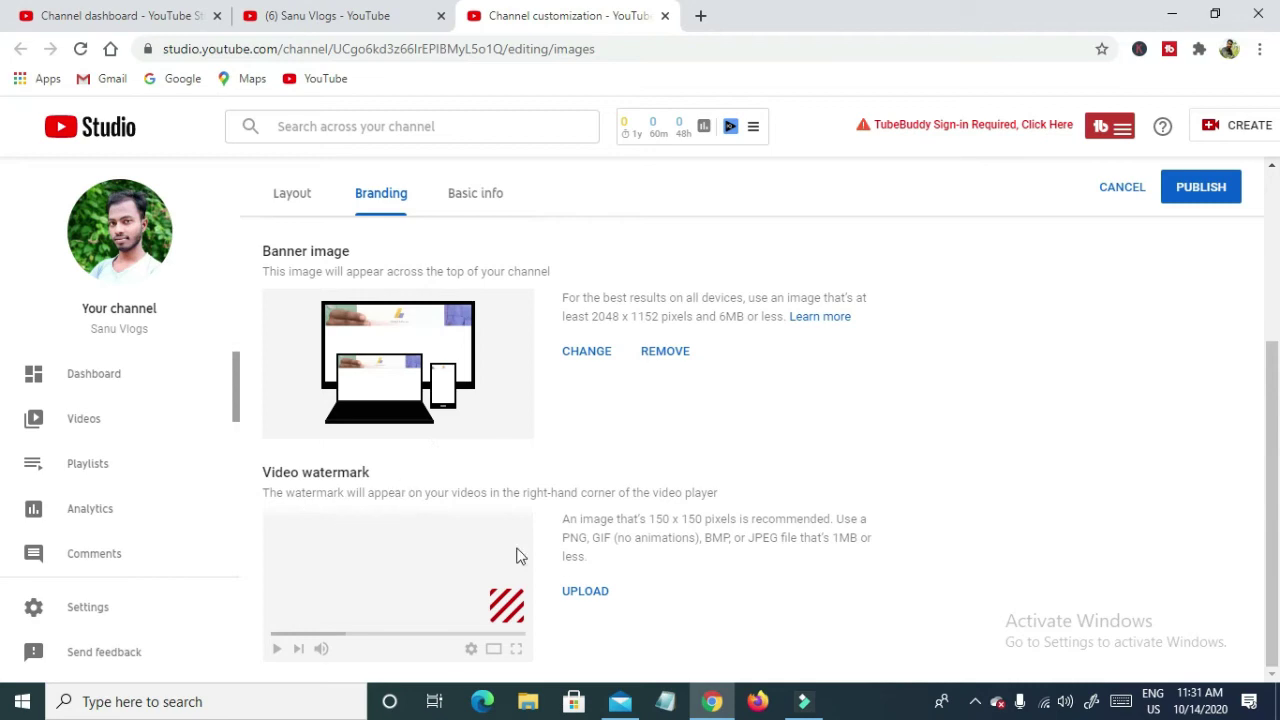
{"action": "scroll", "coordinate": [490, 576], "scroll_direction": "up", "scroll_amount": 3}
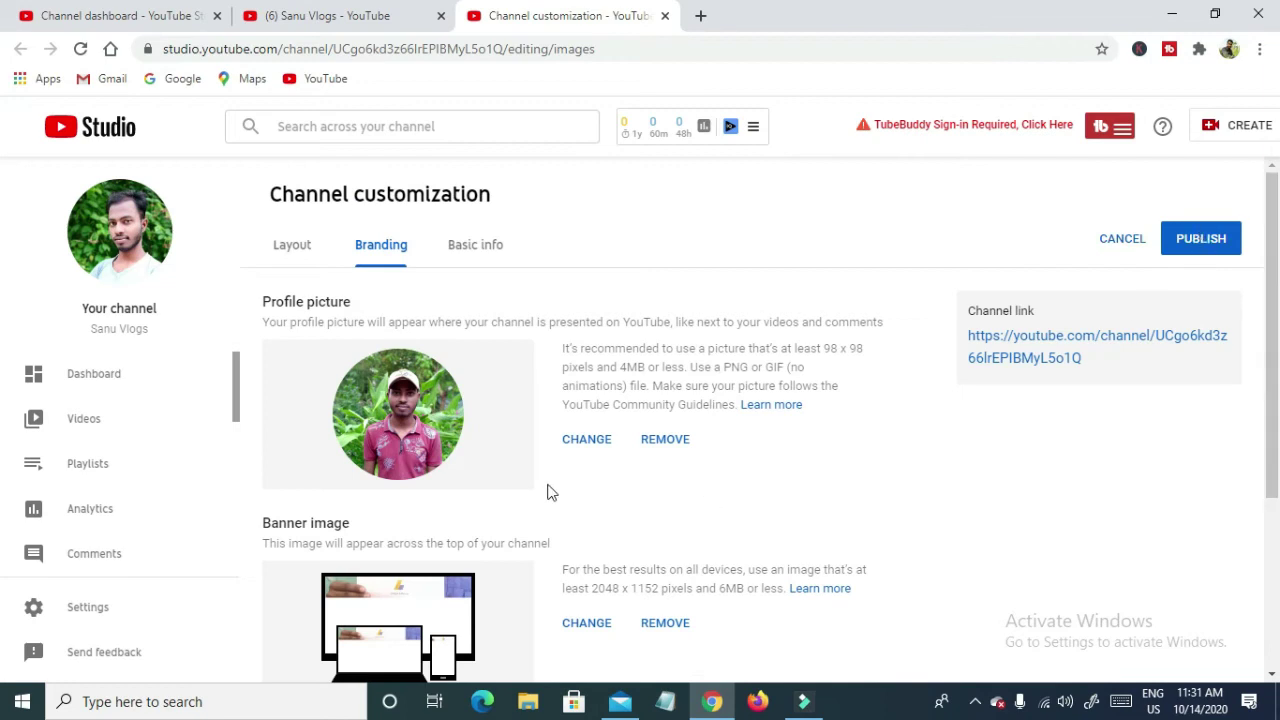
{"action": "left_click", "coordinate": [1211, 250]}
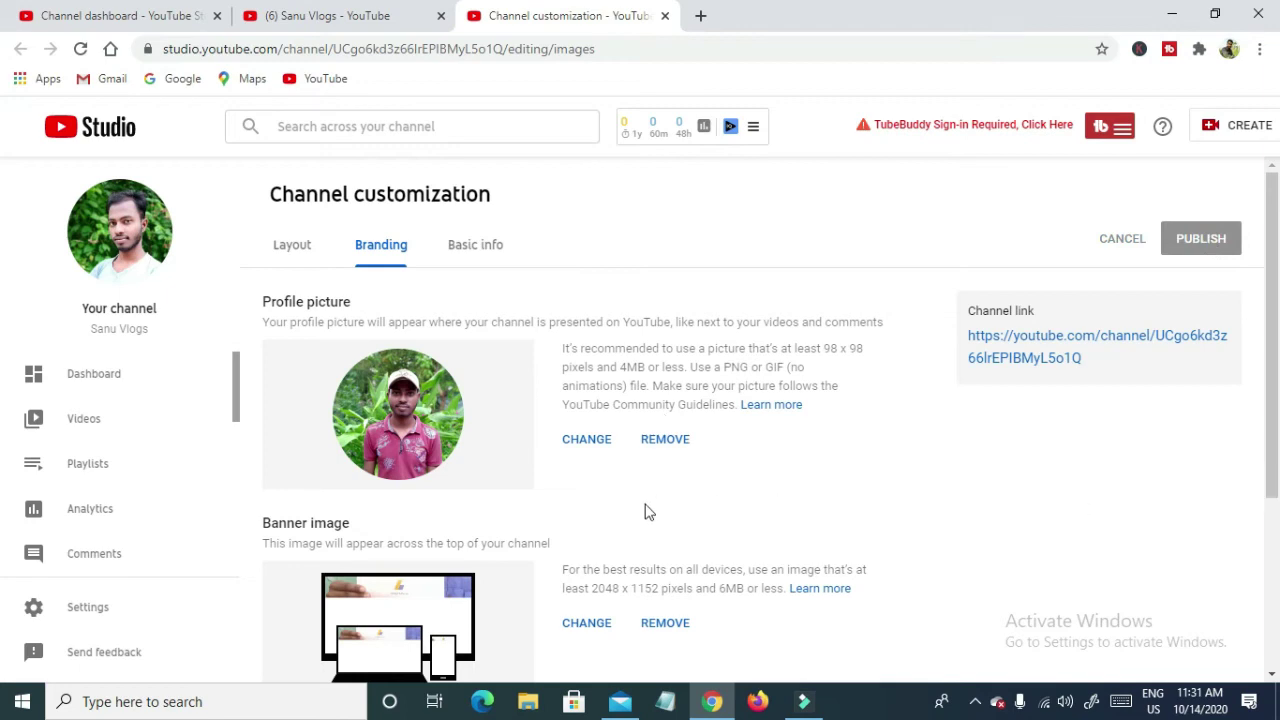
{"action": "scroll", "coordinate": [588, 503], "scroll_direction": "down", "scroll_amount": 3}
{"action": "scroll", "coordinate": [586, 491], "scroll_direction": "up", "scroll_amount": 3}
- Return to the YouTube home page and open your own channel to check the published profile picture and banner
{"action": "key", "text": "ctrl+shift+Tab"}
{"action": "key", "text": "ctrl+Tab"}
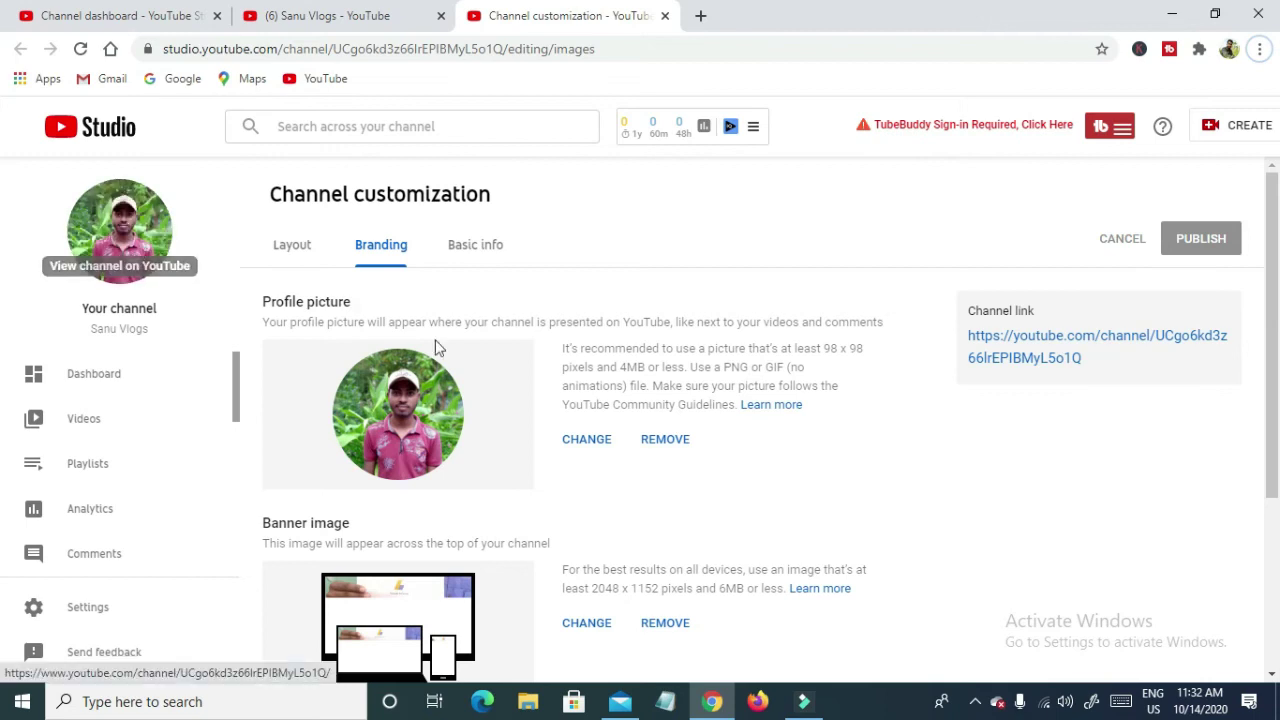
{"action": "left_click", "coordinate": [378, 16]}
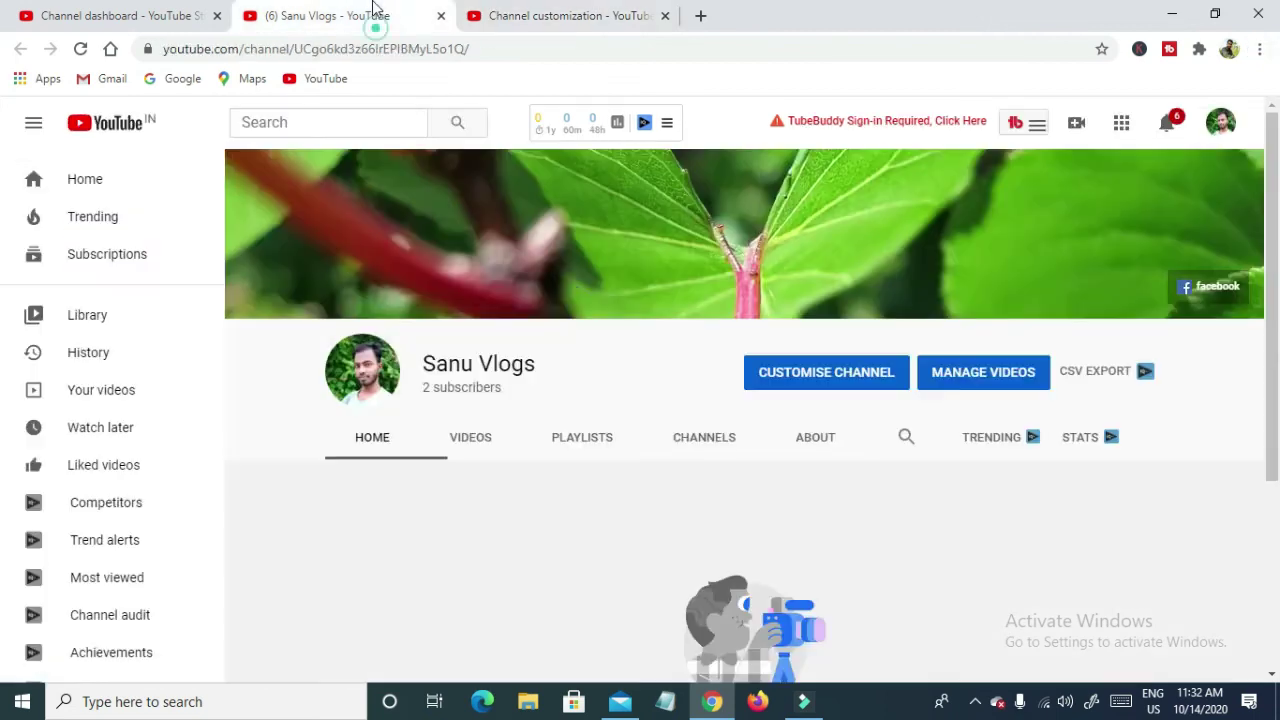
{"action": "left_click", "coordinate": [90, 180]}
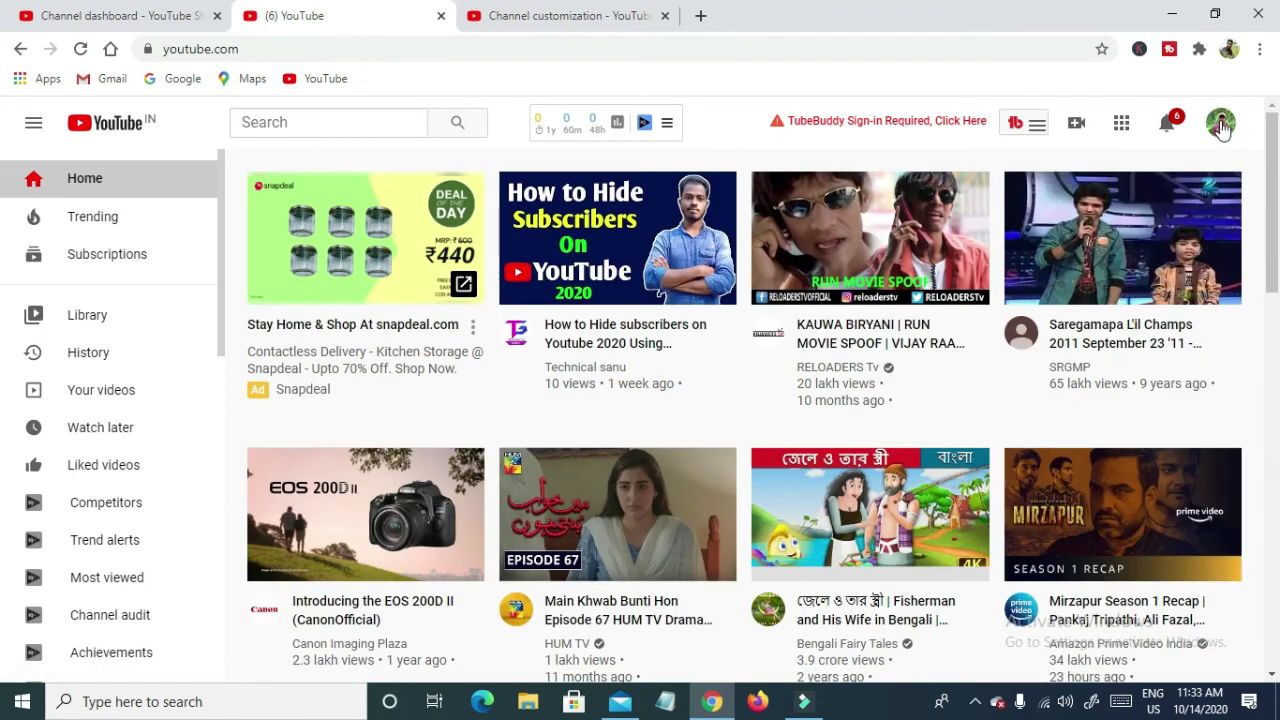
{"action": "left_click", "coordinate": [1222, 125]}
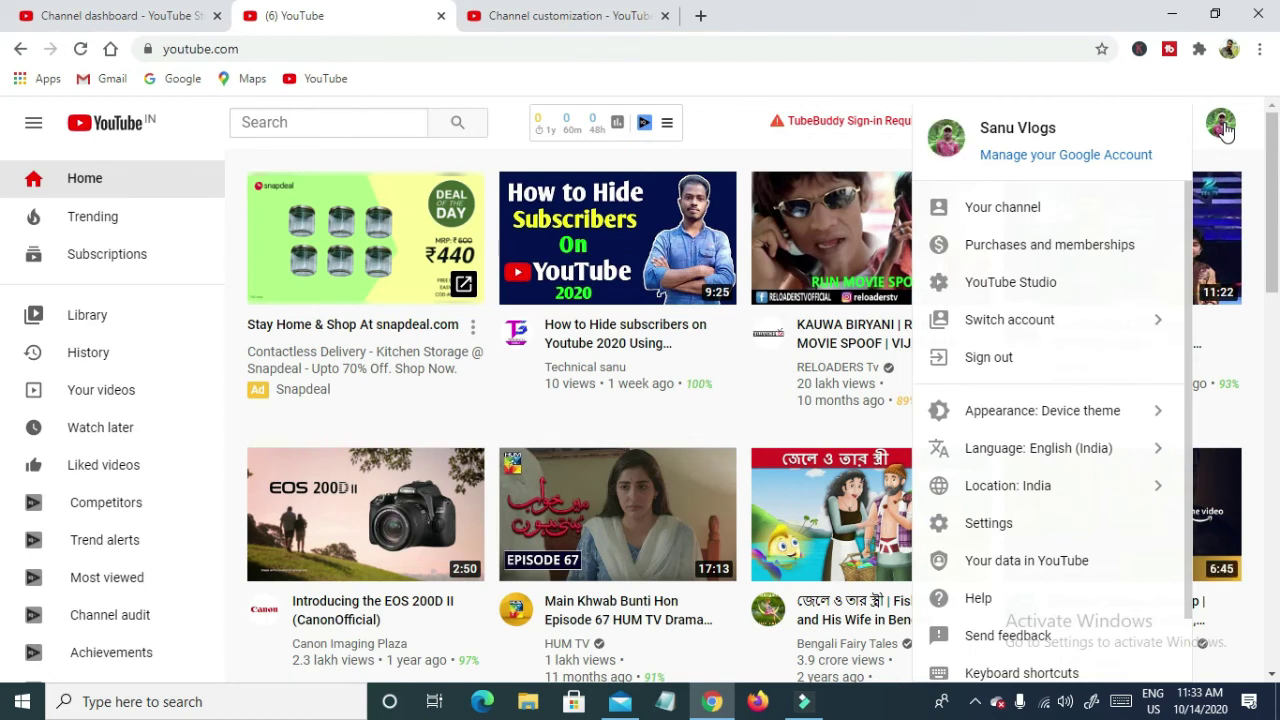
{"action": "left_click", "coordinate": [1030, 205]}
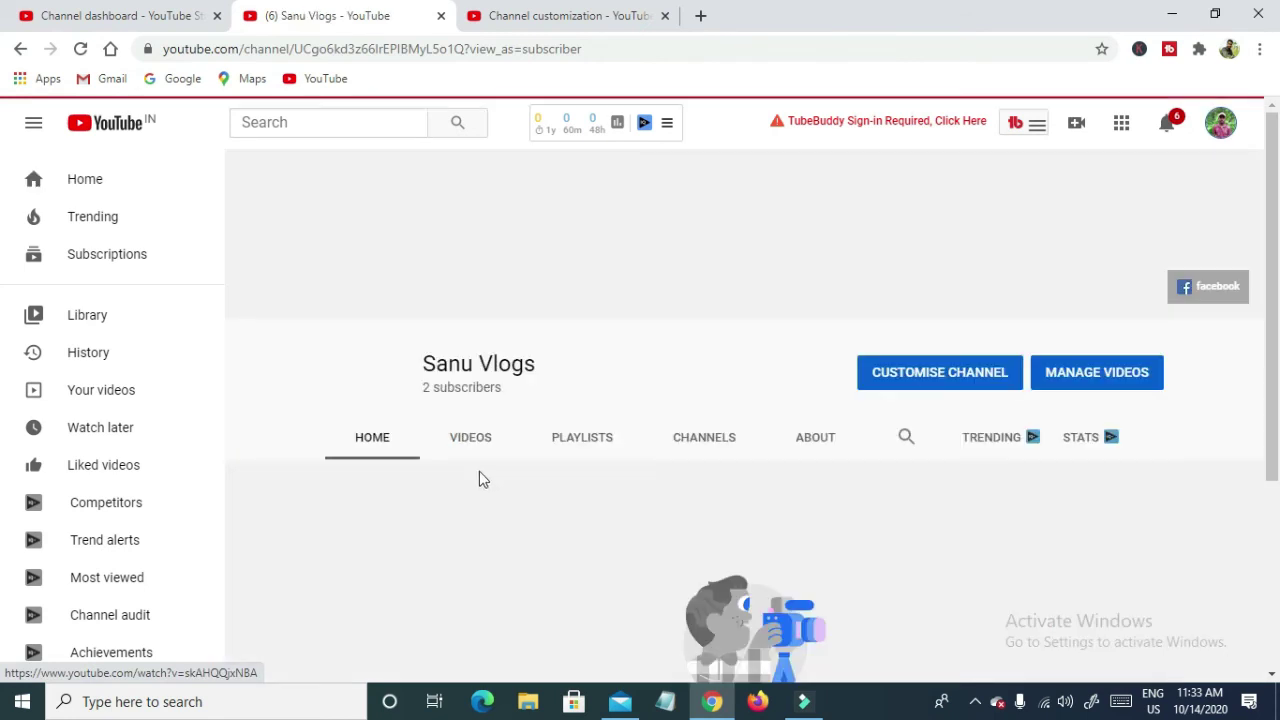